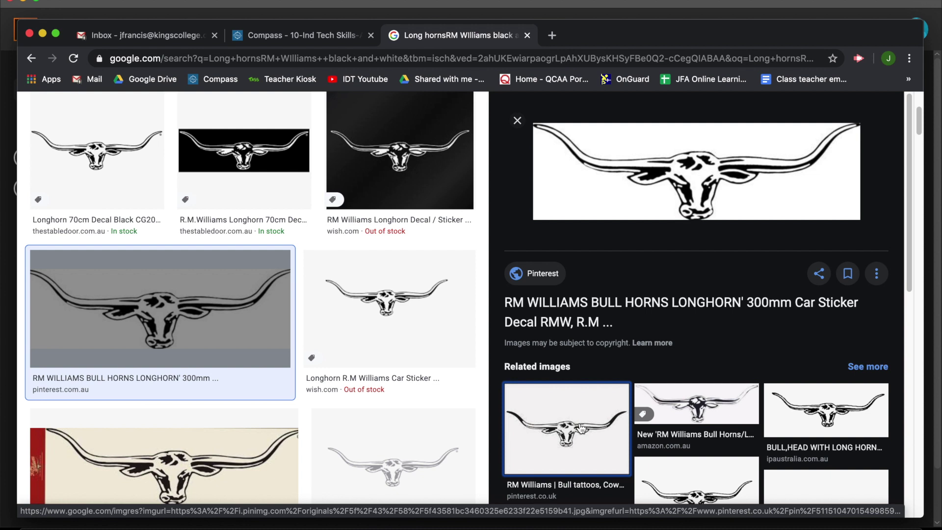
Save the first related longhorn image to the Desktop as a JPEG named RM Williams.
right_click(581, 416)
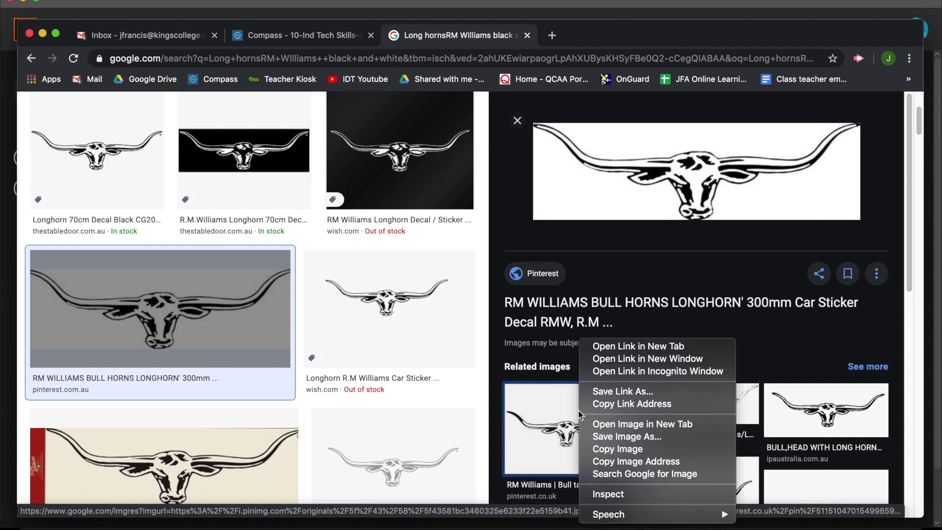
click(606, 437)
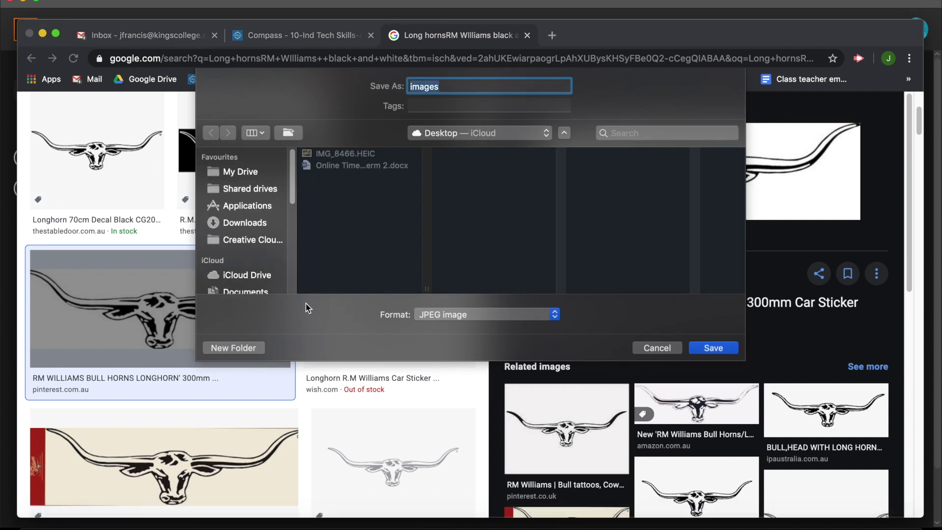
scroll(268, 245, down, 4)
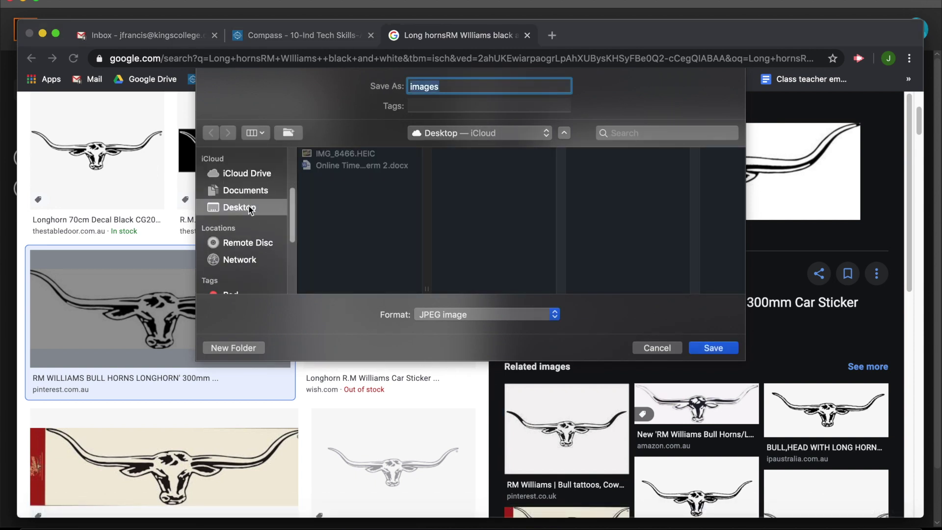
text(RM Williams)
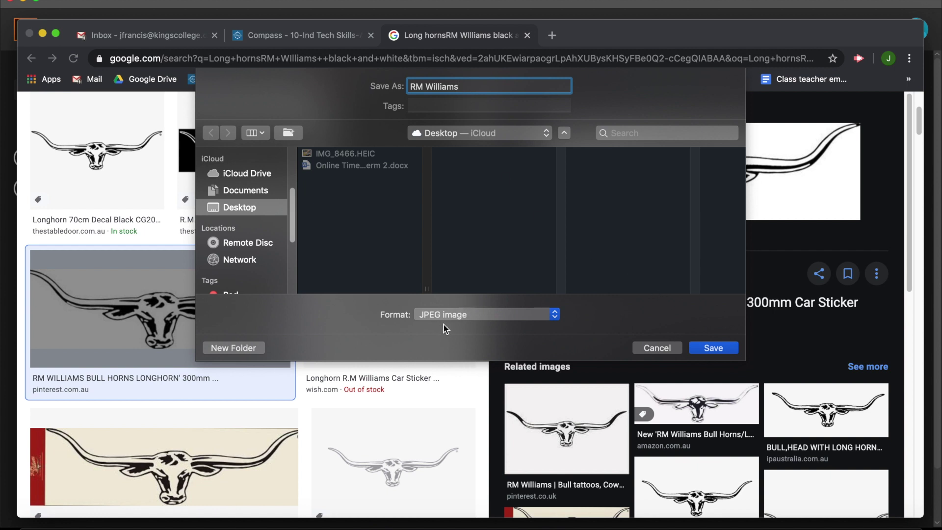
click(716, 349)
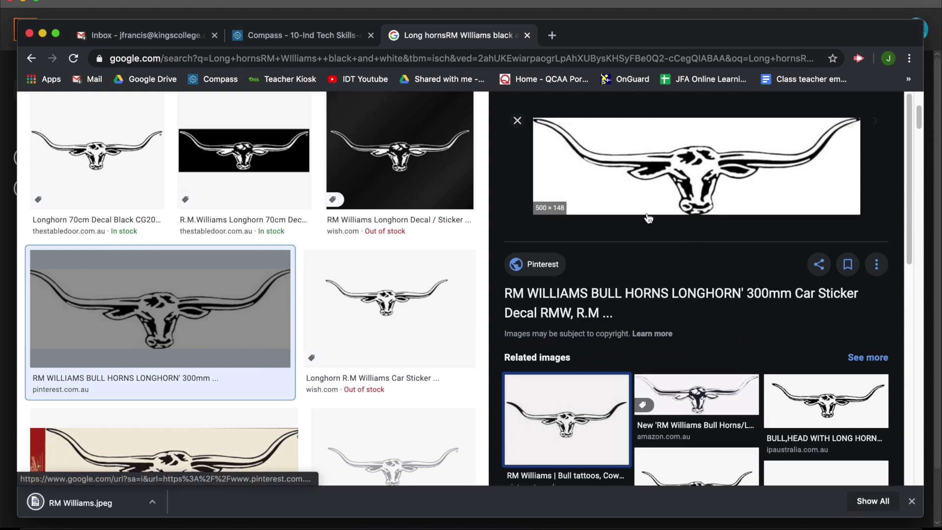
Switch to Illustrator and open RM Williams.jpeg from the Desktop.
click(398, 8)
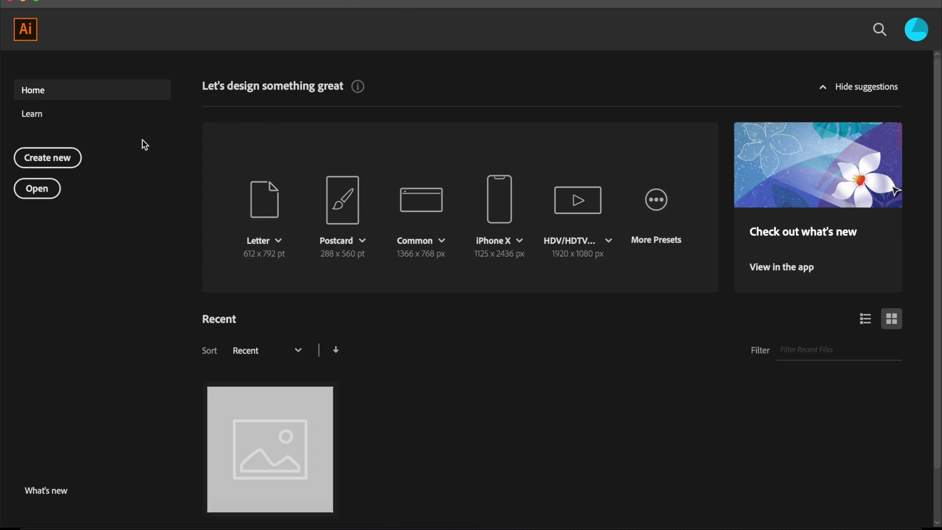
click(49, 194)
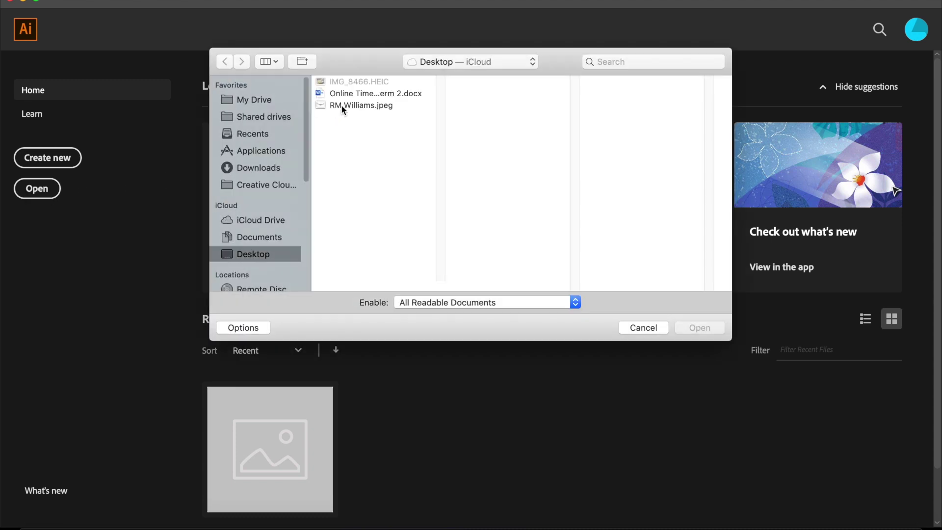
click(342, 106)
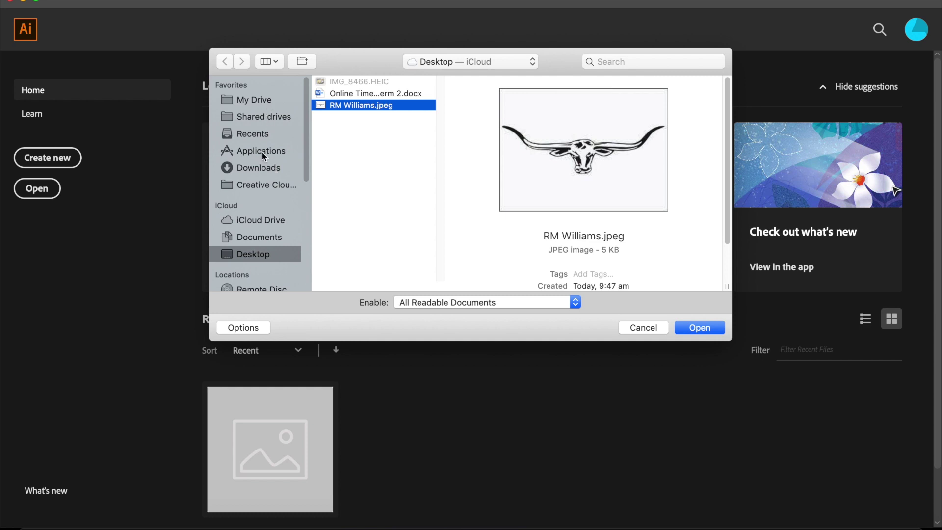
click(702, 328)
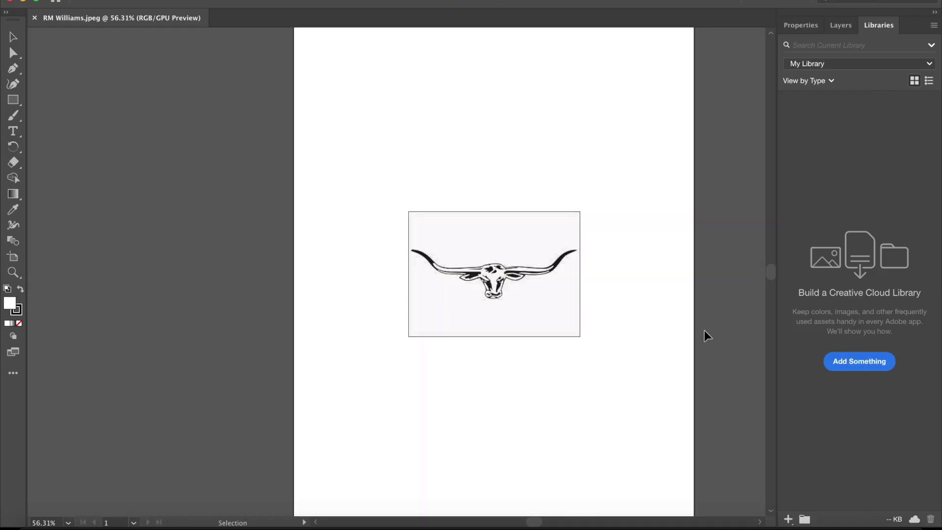
Apply Image Trace to the longhorn image on the artboard.
click(509, 236)
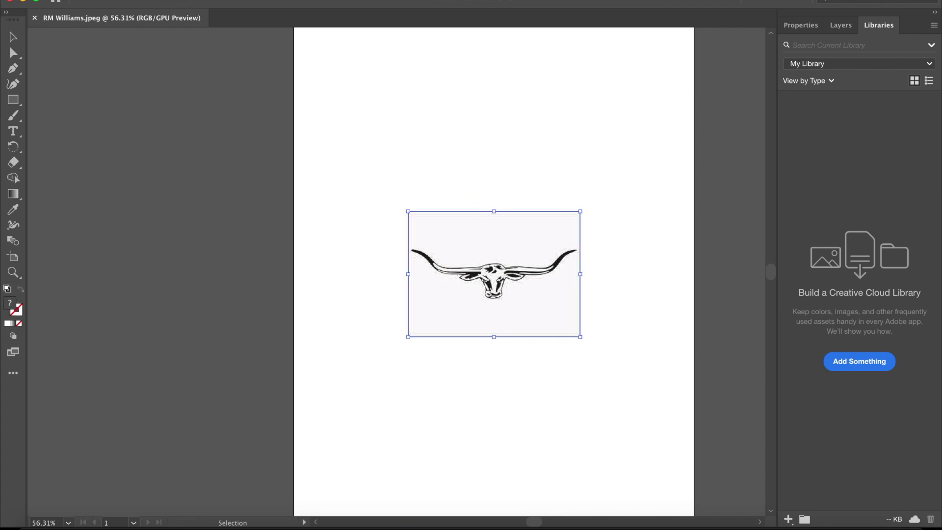
click(154, 0)
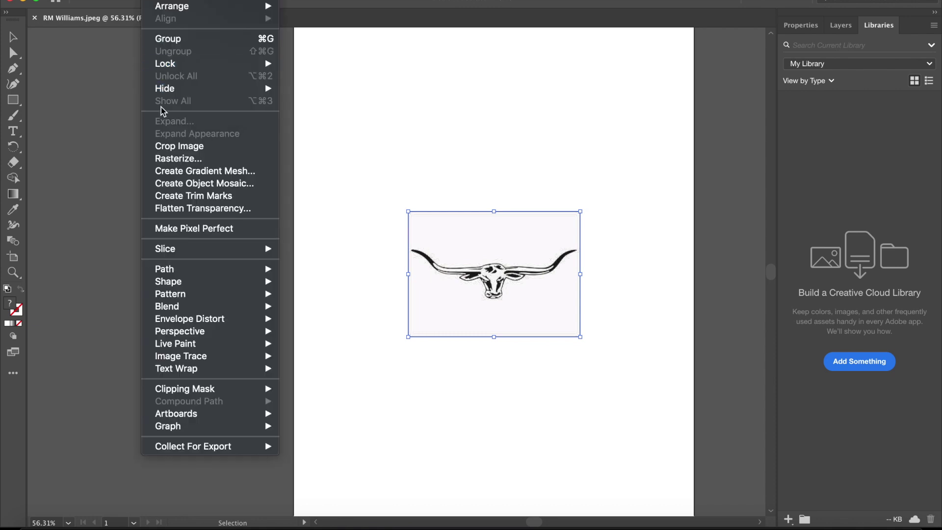
mouse_move(227, 357)
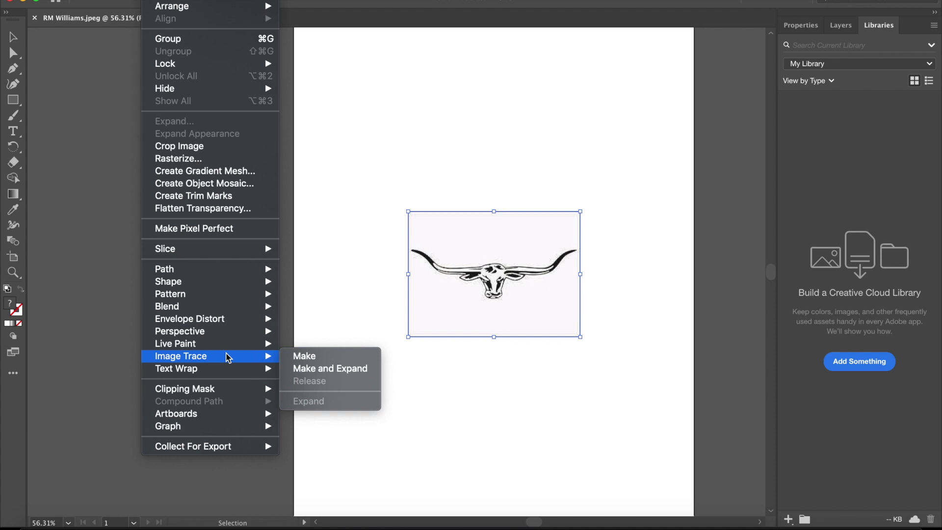
click(305, 358)
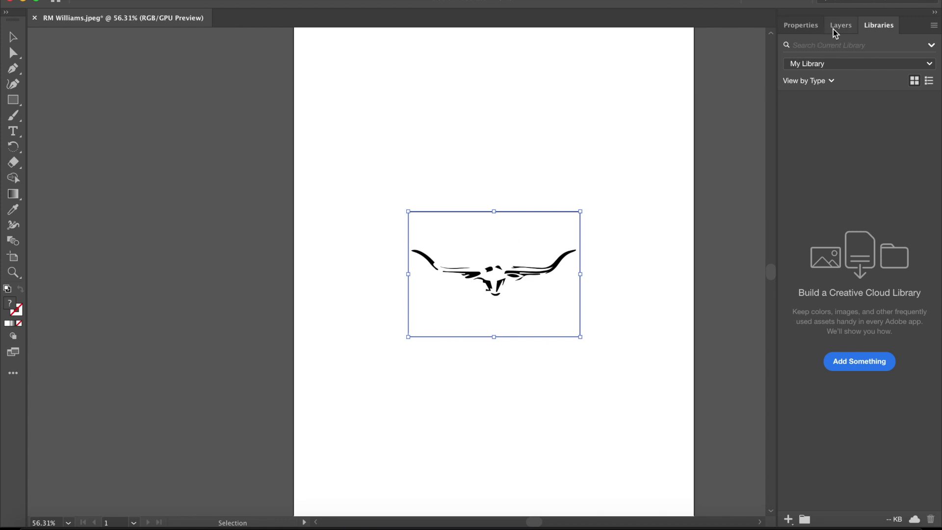
Show the advanced Image Trace options and adjust the black and white threshold to 196.
click(810, 28)
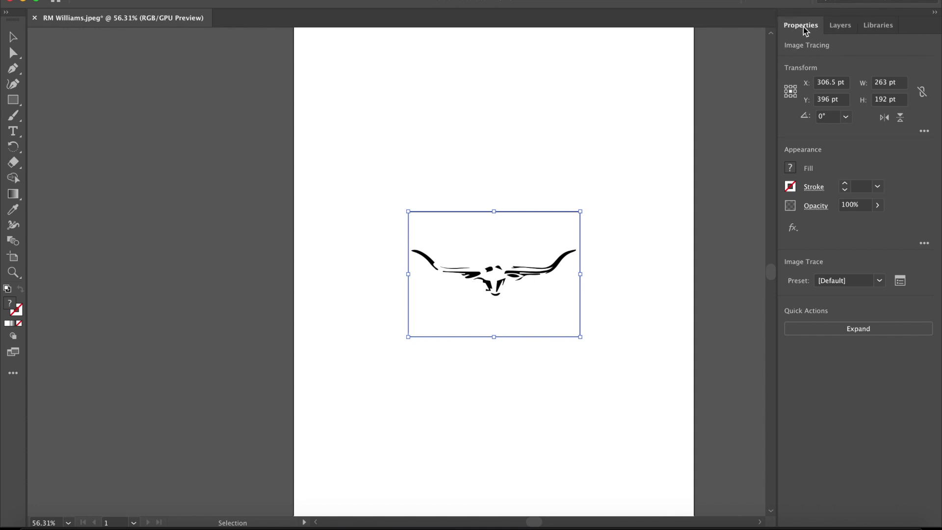
click(901, 281)
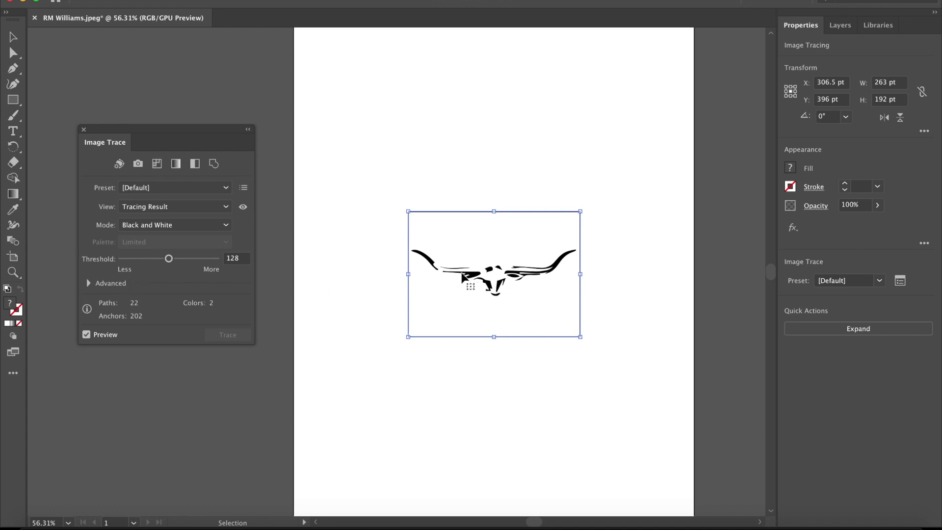
click(88, 283)
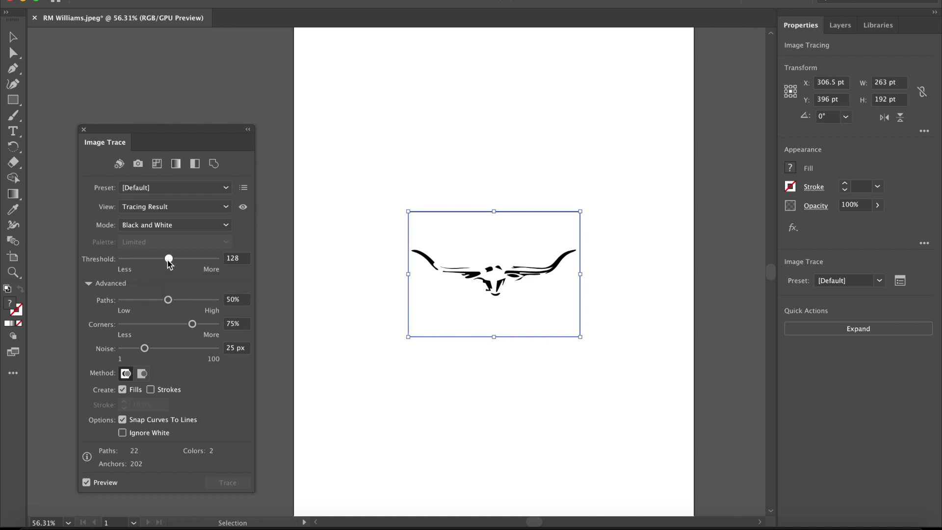
drag(168, 260, 194, 269)
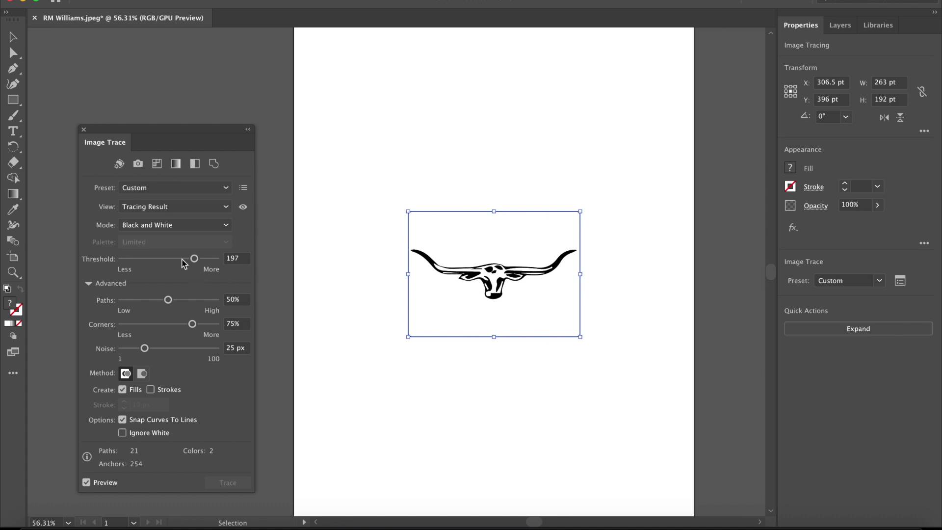
drag(192, 261, 144, 259)
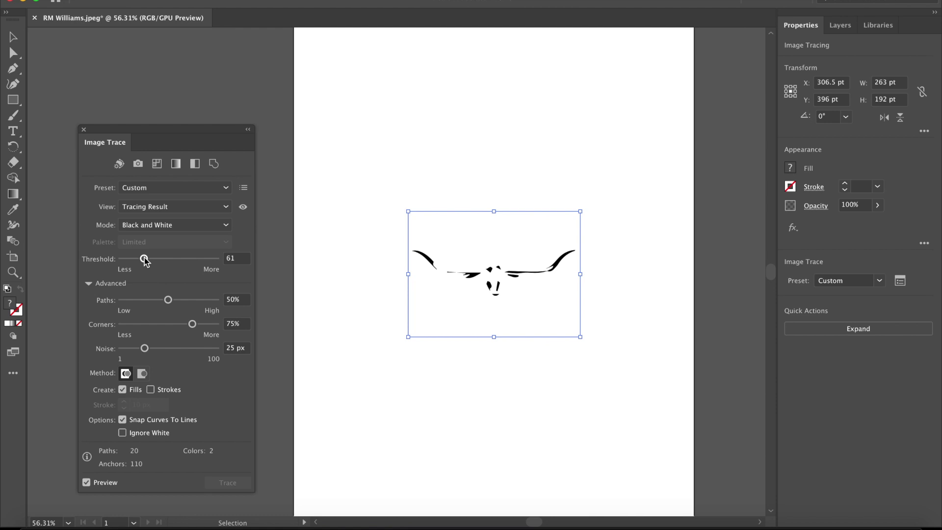
drag(147, 262, 199, 268)
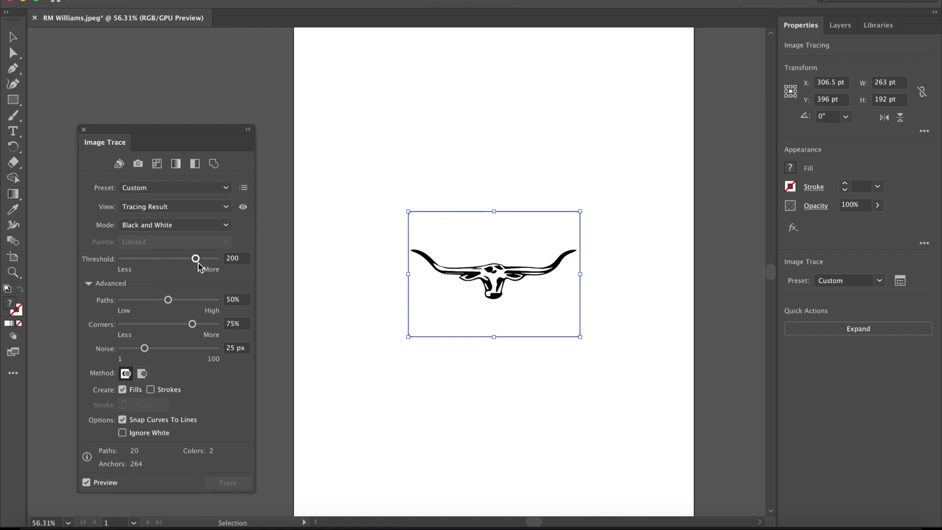
drag(196, 258, 214, 264)
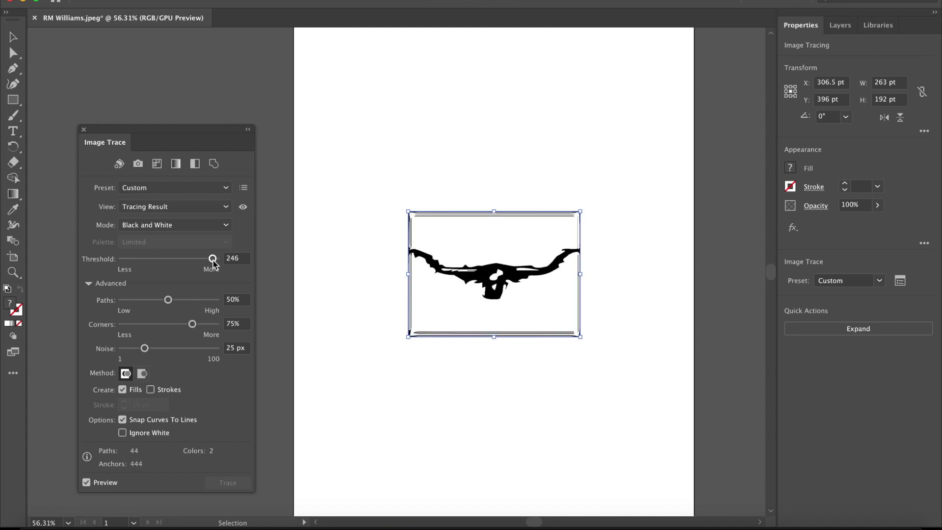
drag(214, 263, 198, 263)
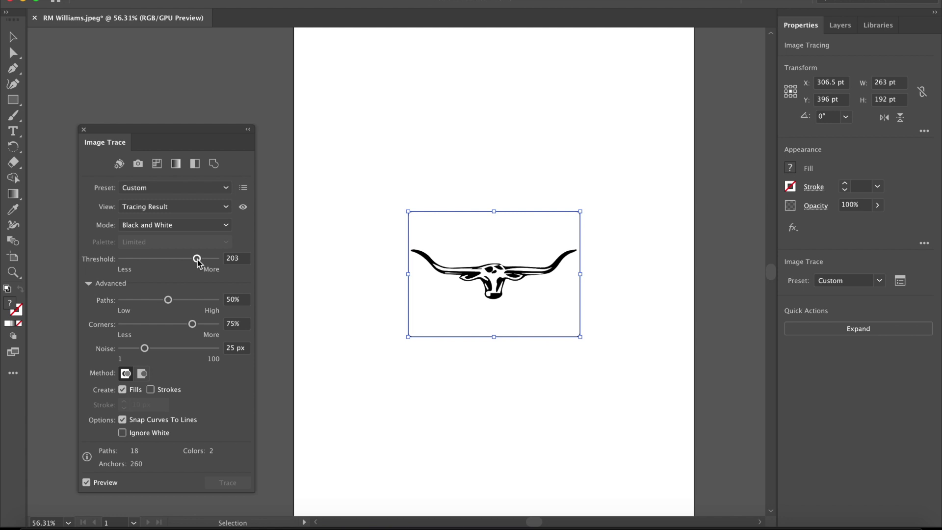
drag(198, 263, 196, 263)
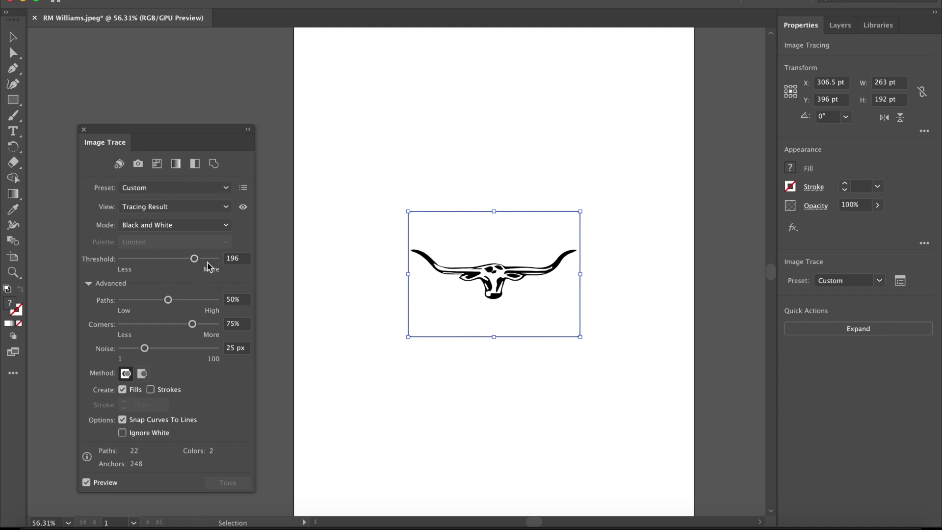
drag(170, 303, 170, 303)
click(153, 349)
drag(154, 350, 145, 350)
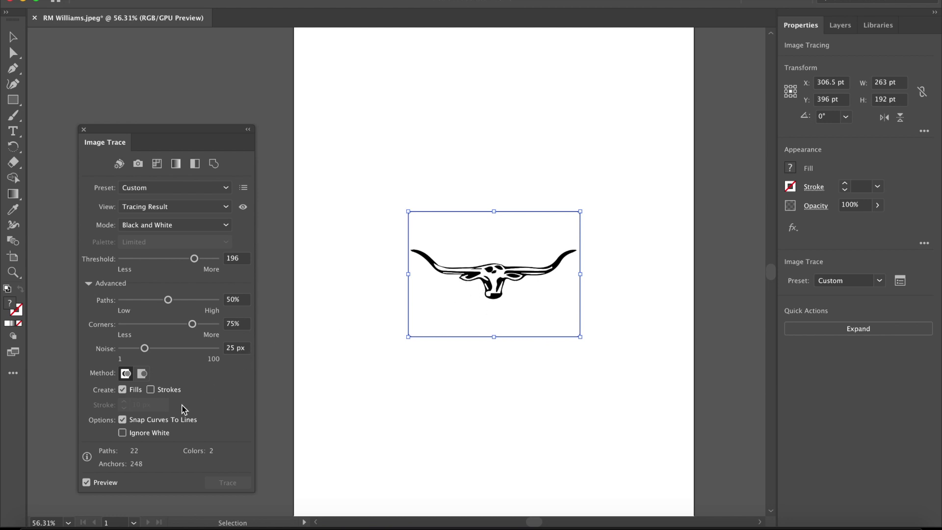
Expand the longhorn trace with white ignored and move the resulting group slightly up the artboard, to about X 311, Y 372 pt.
click(123, 433)
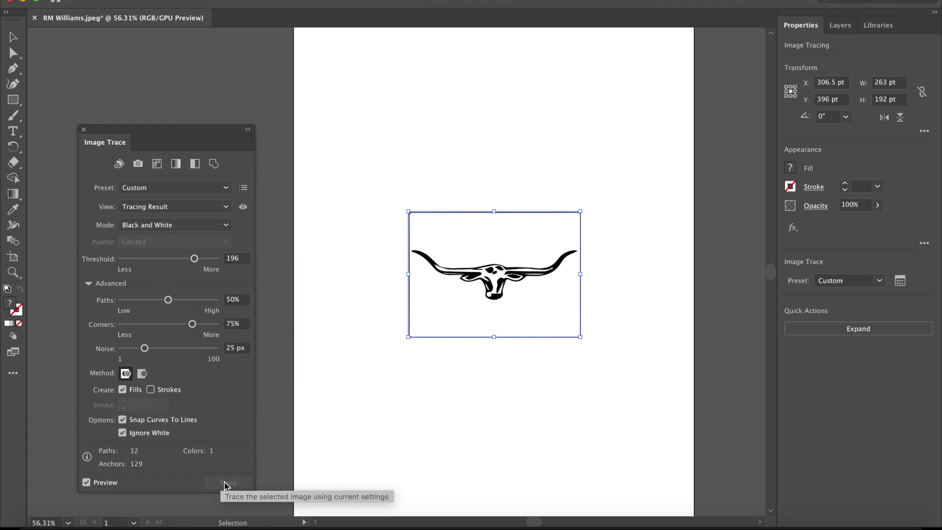
click(856, 329)
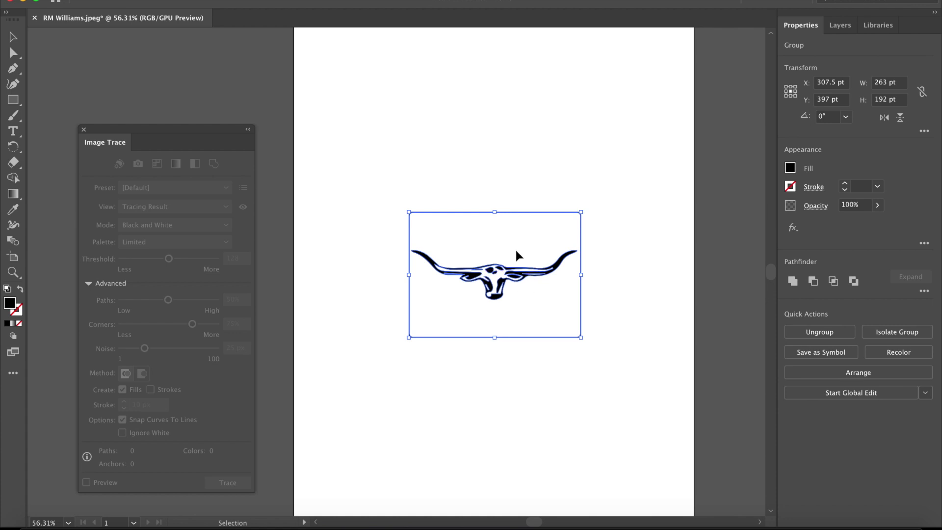
mouse_move(524, 218)
mouse_down()
mouse_move(533, 181)
mouse_move(517, 111)
mouse_move(530, 208)
mouse_up()
drag(527, 212, 523, 198)
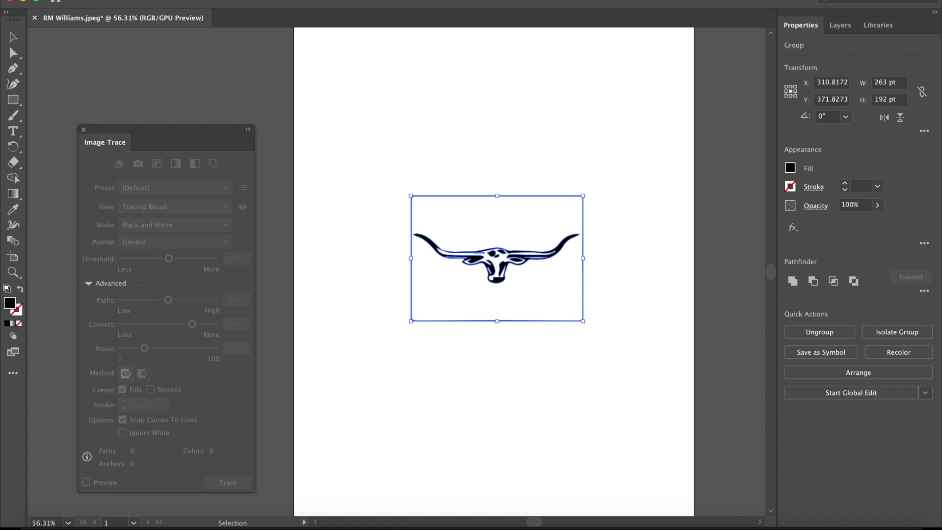
Save the document to the Desktop under the name RM Williams.eps in Illustrator EPS format.
click(98, 0)
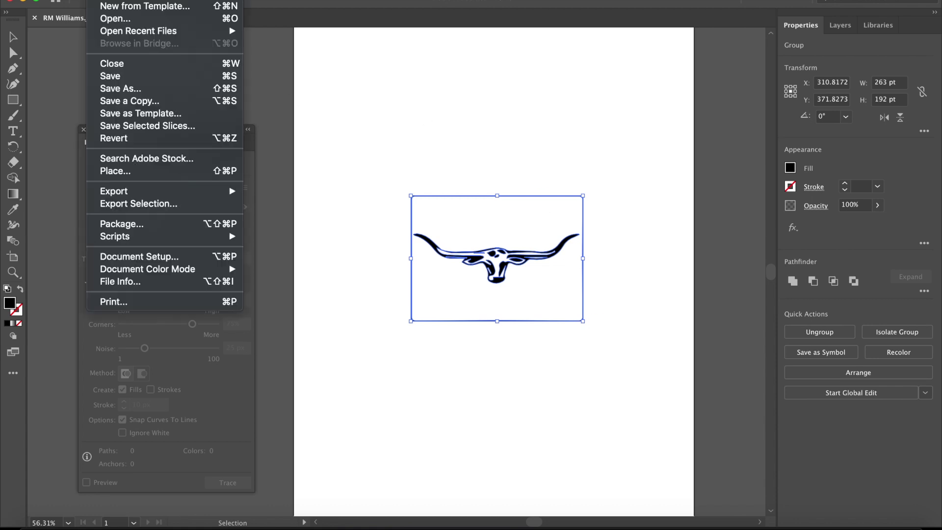
click(133, 91)
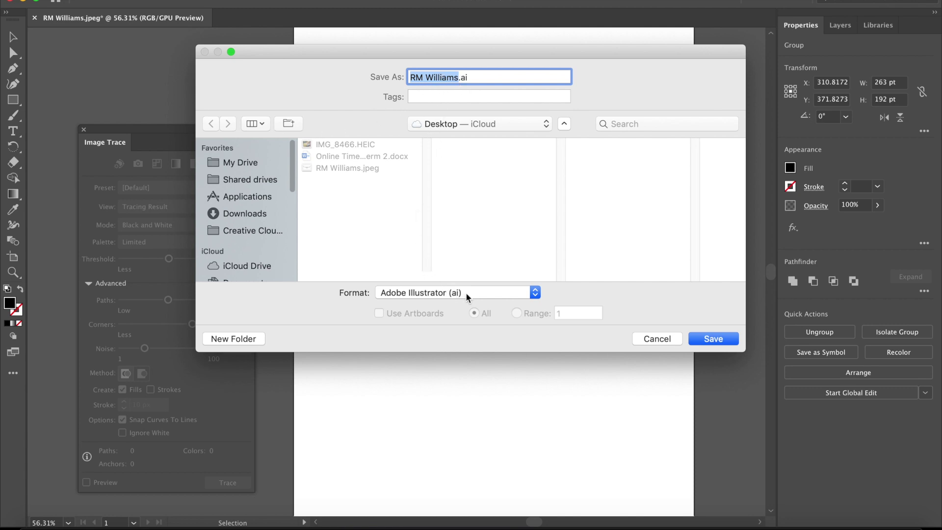
click(534, 294)
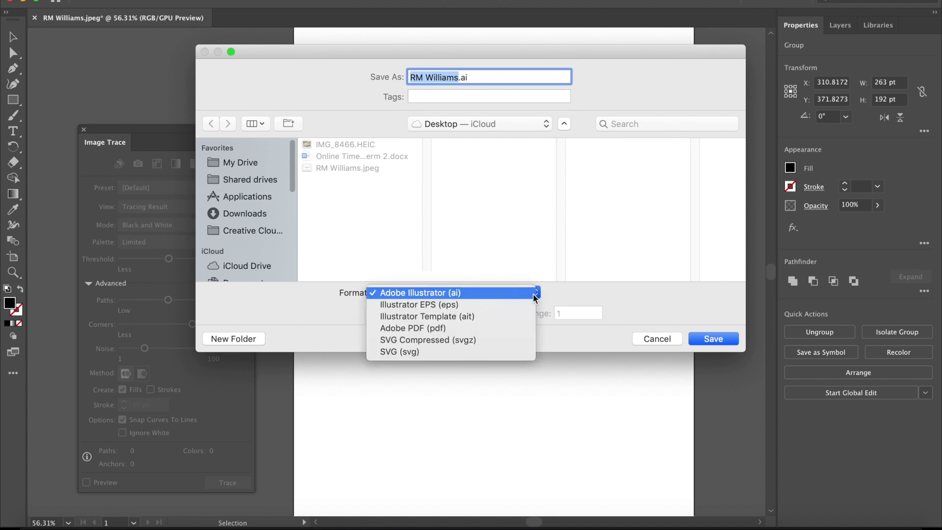
click(434, 305)
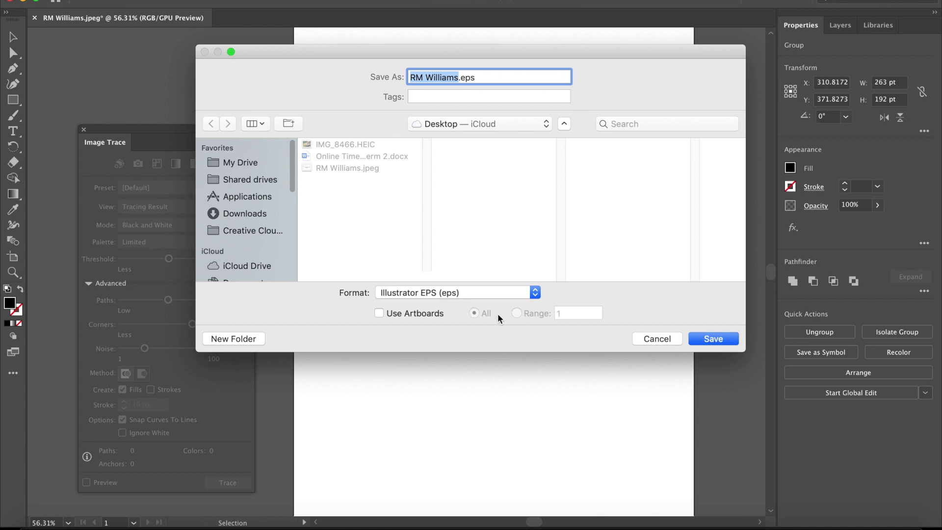
click(704, 339)
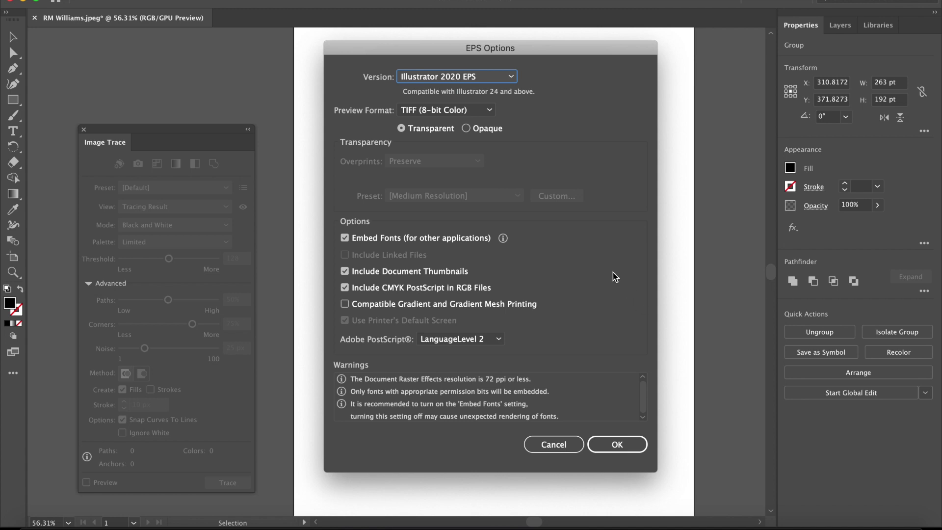
Save the EPS as version Illustrator 8 EPS with embedded fonts, document thumbnails and the printer's default screen turned off, accepting the older format.
click(511, 77)
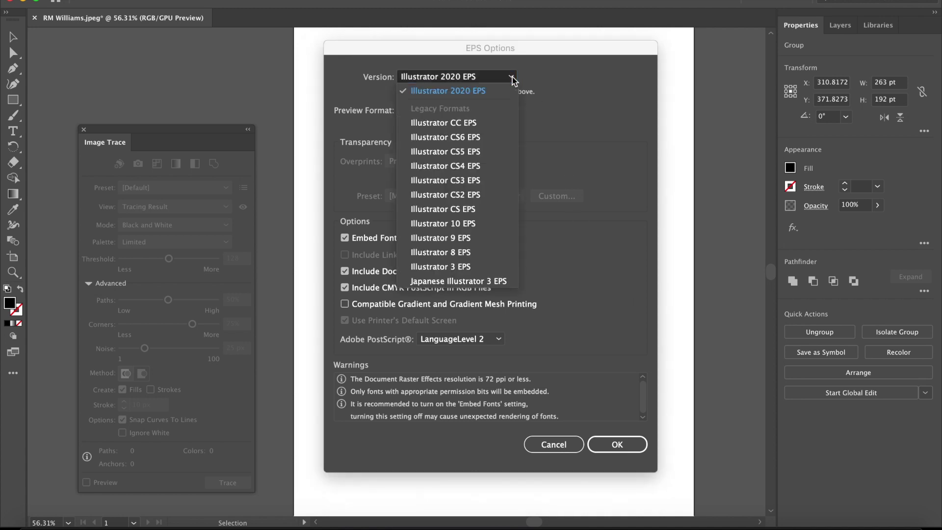
click(460, 252)
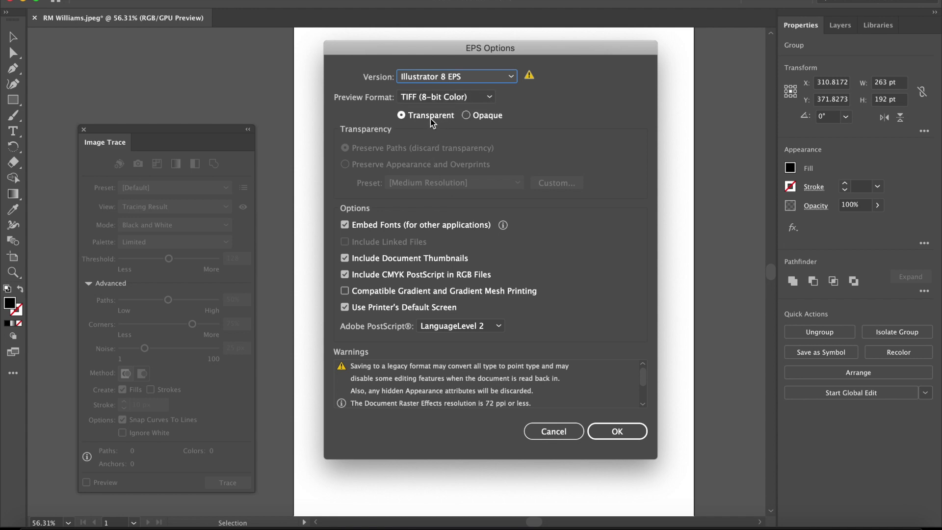
click(344, 225)
click(345, 258)
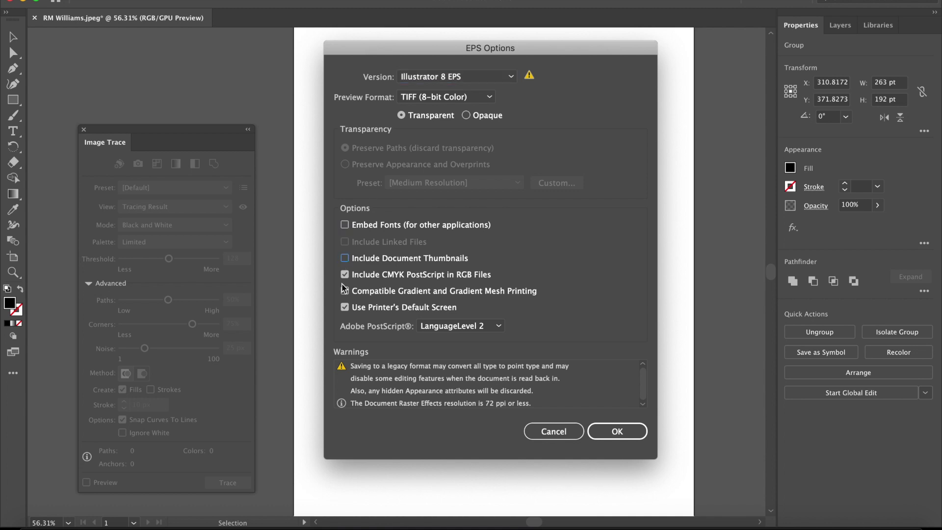
click(345, 306)
click(618, 432)
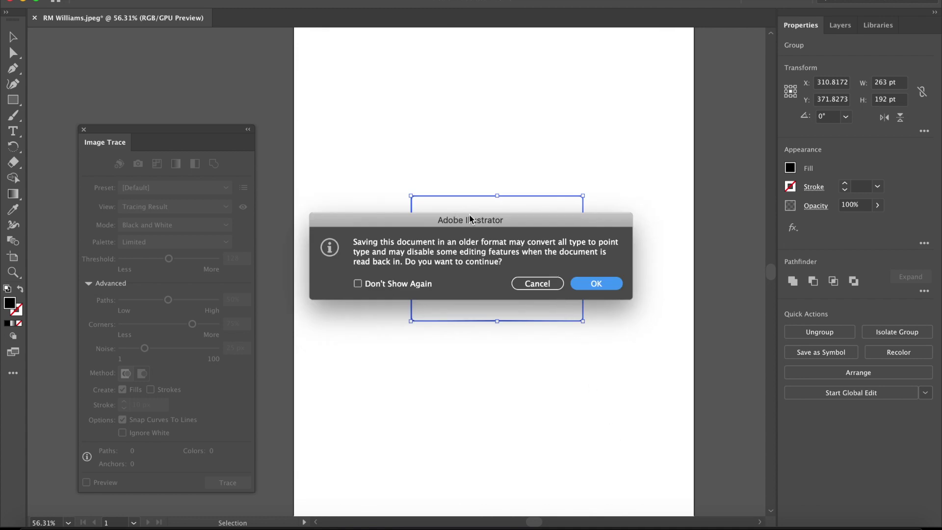
click(595, 285)
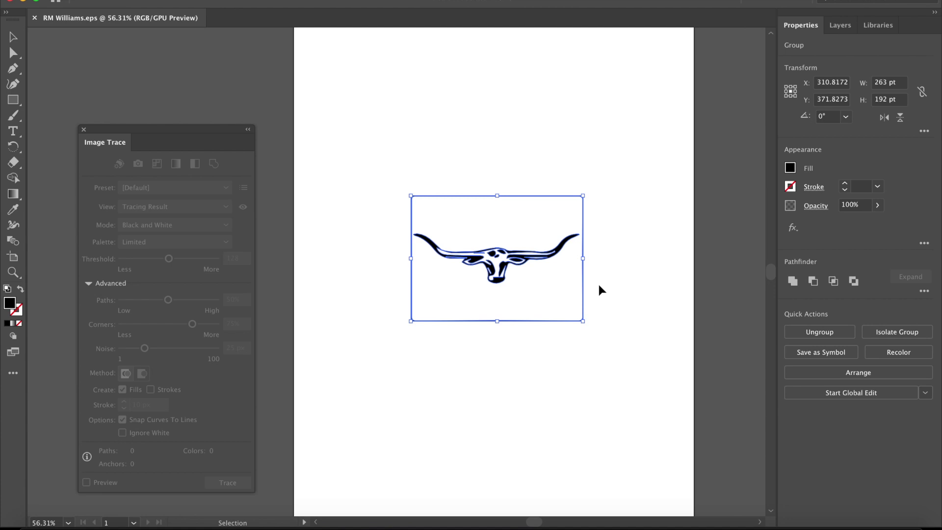